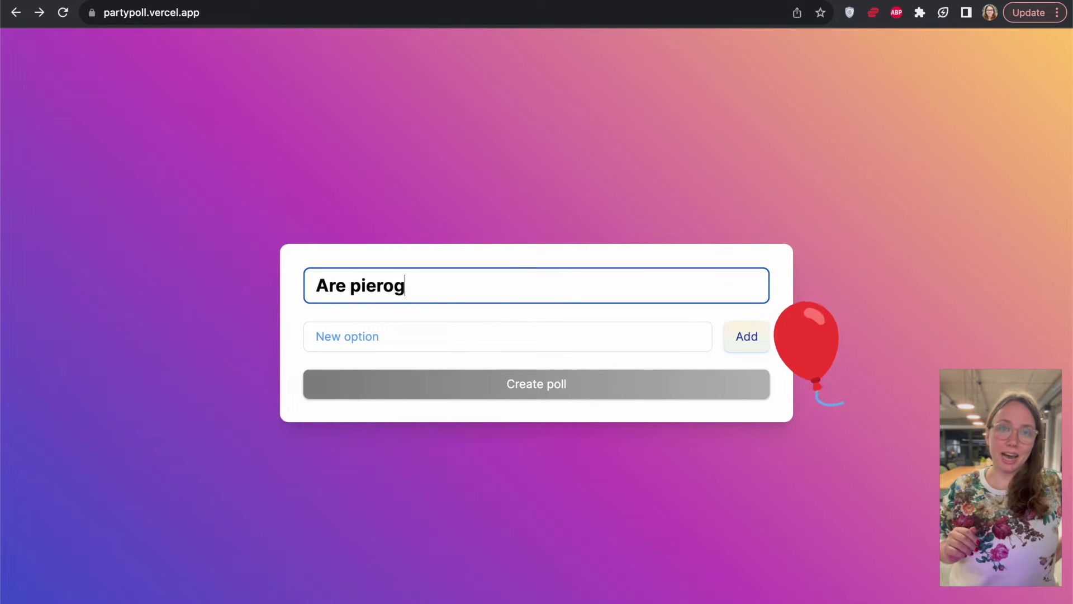
text(sa)
Enter 'Are pierogi an empanada?', fixing a title typo, add Yes! and No., and create the poll
key(Tab)
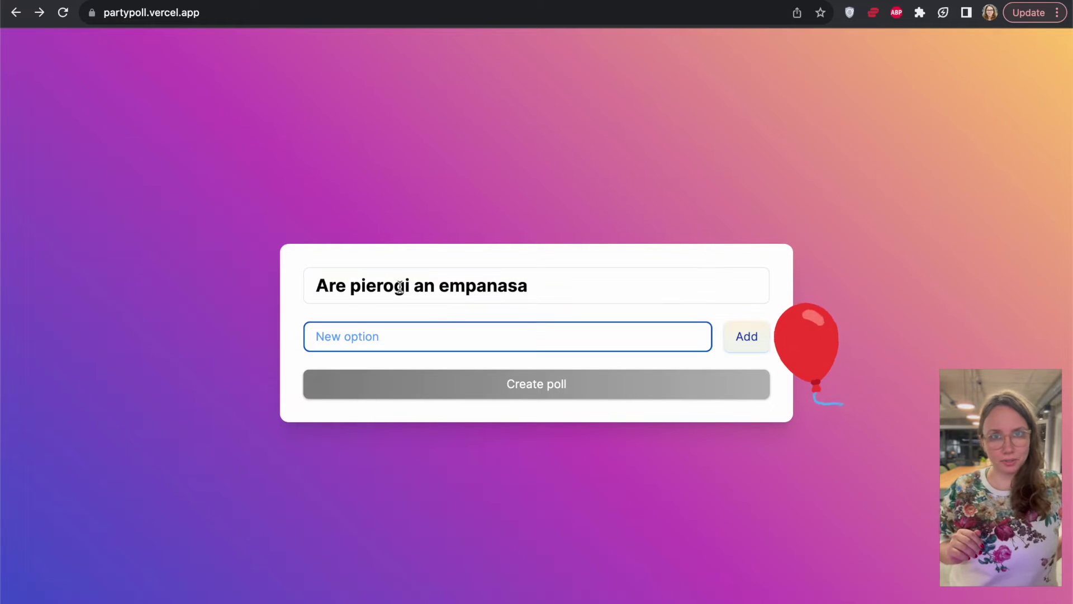
click(531, 292)
text(d)
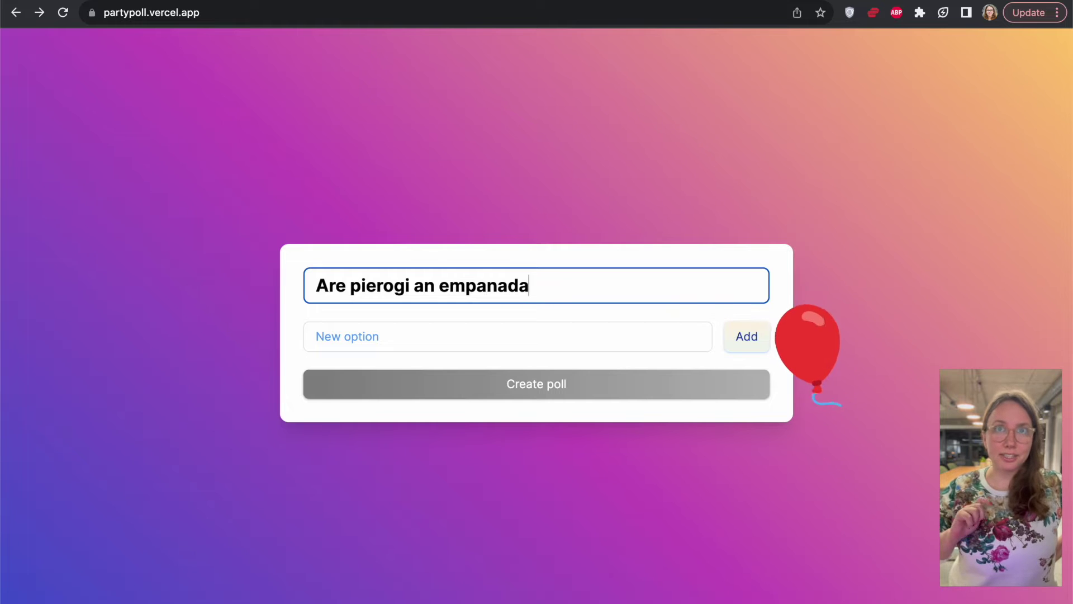
text(?)
key(Tab)
text(!)
key(Return)
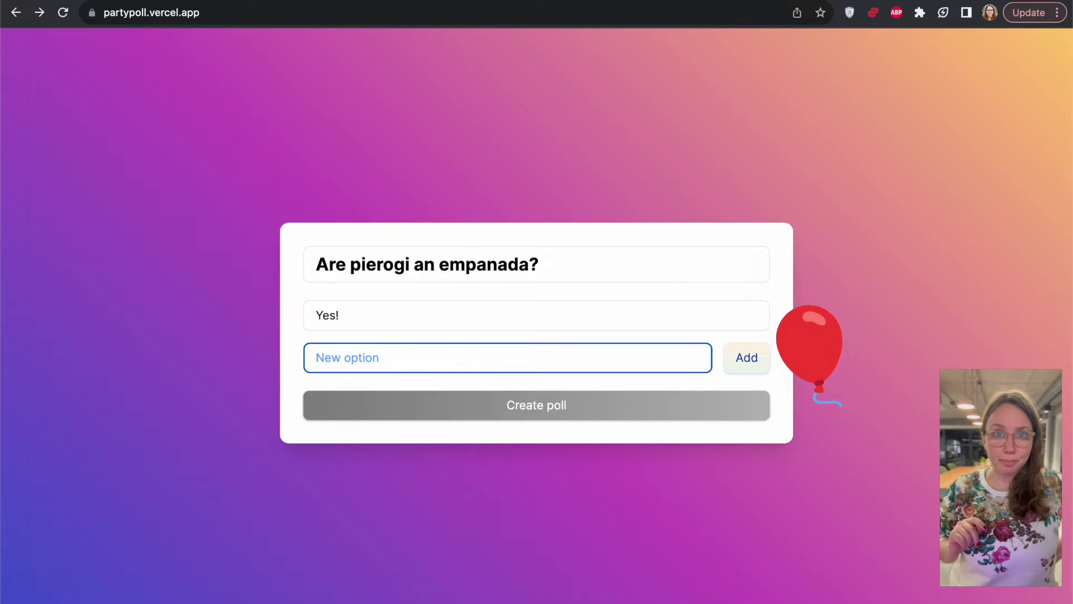
text(No.)
click(512, 416)
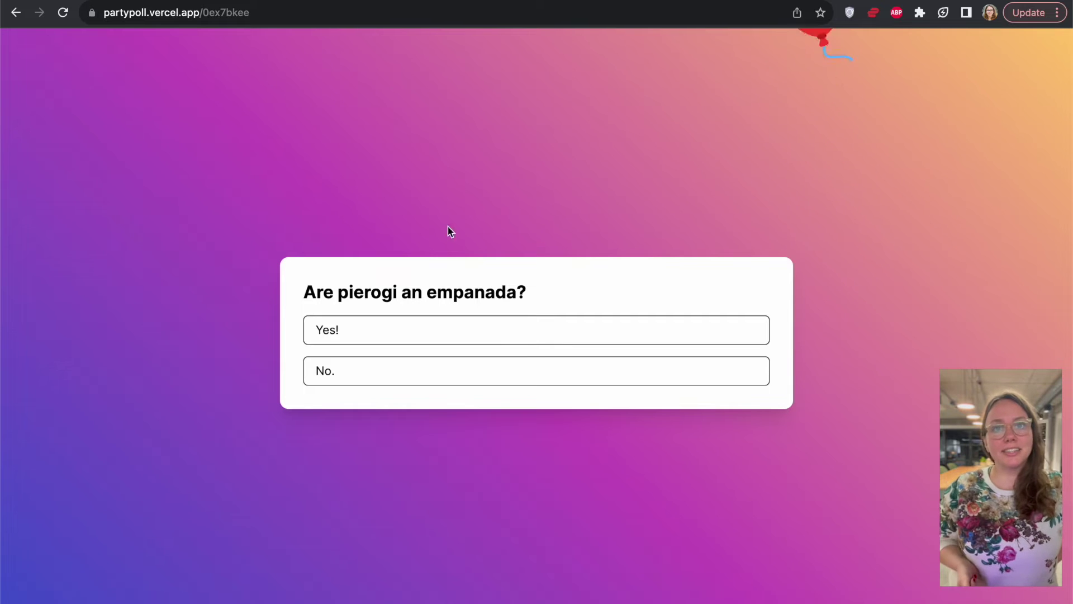
click(649, 379)
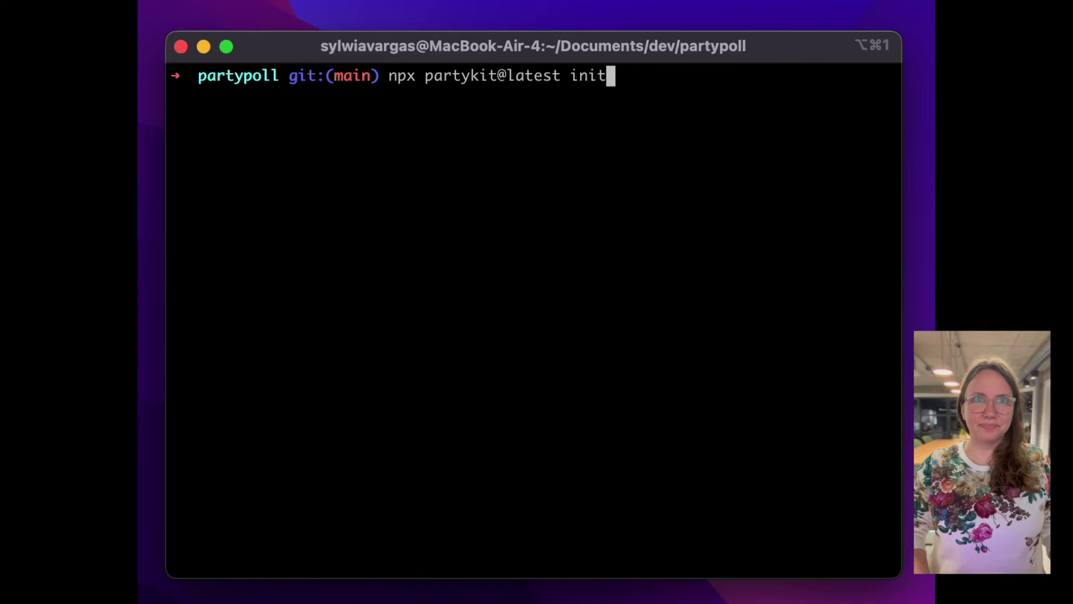
Initialize PartyKit in partypoll, confirm the package install, and start the local dev server
key(Return)
text(y) y)
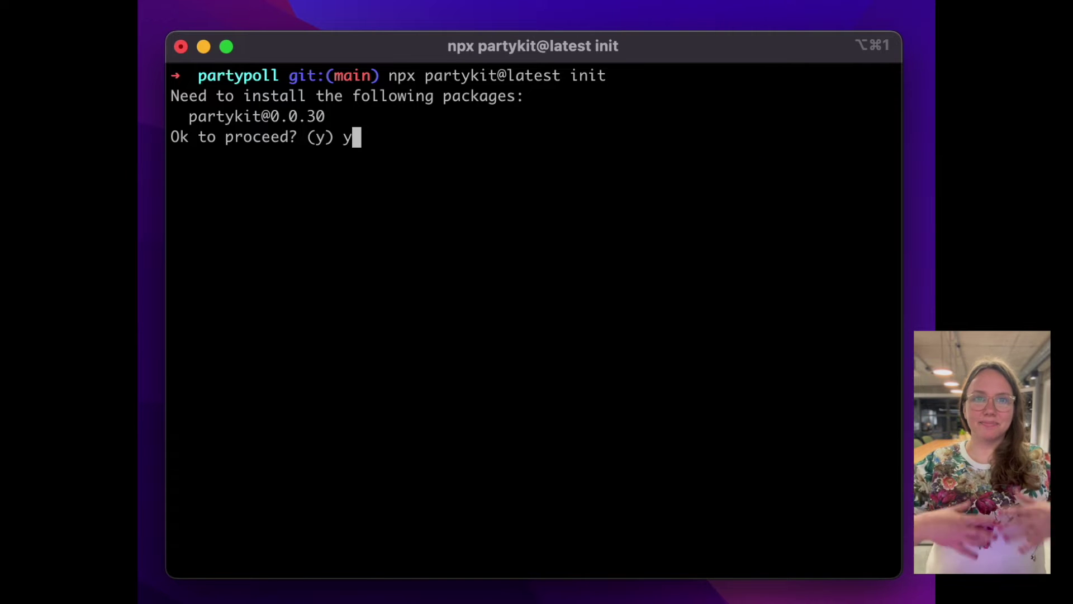
key(Return)
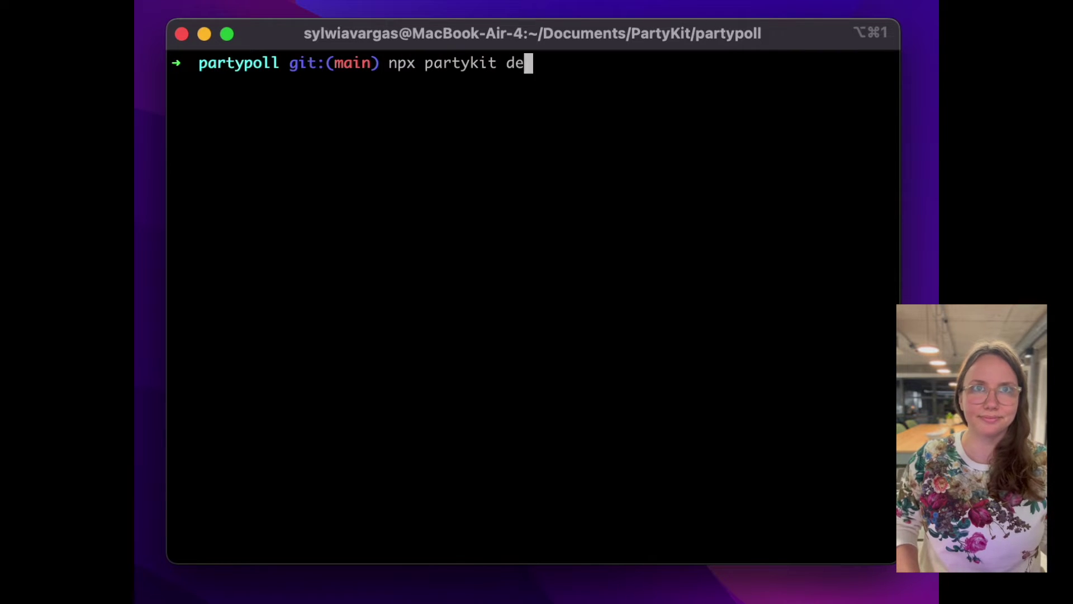
text(v)
key(Return)
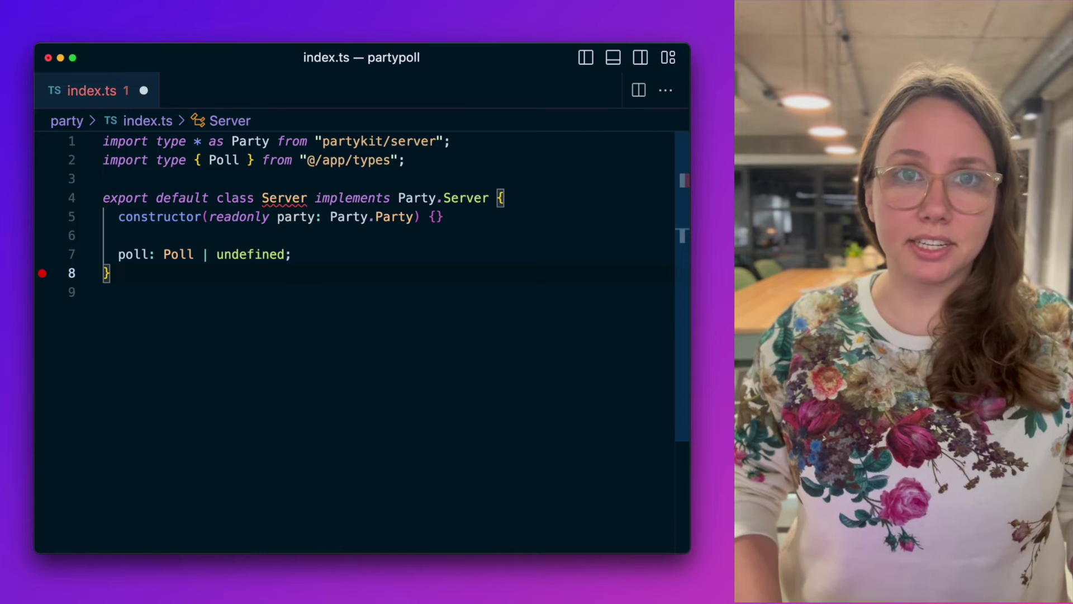
Add an async onRequest method with an if (req.method === "POST") branch to party/index.ts
key(super+v)
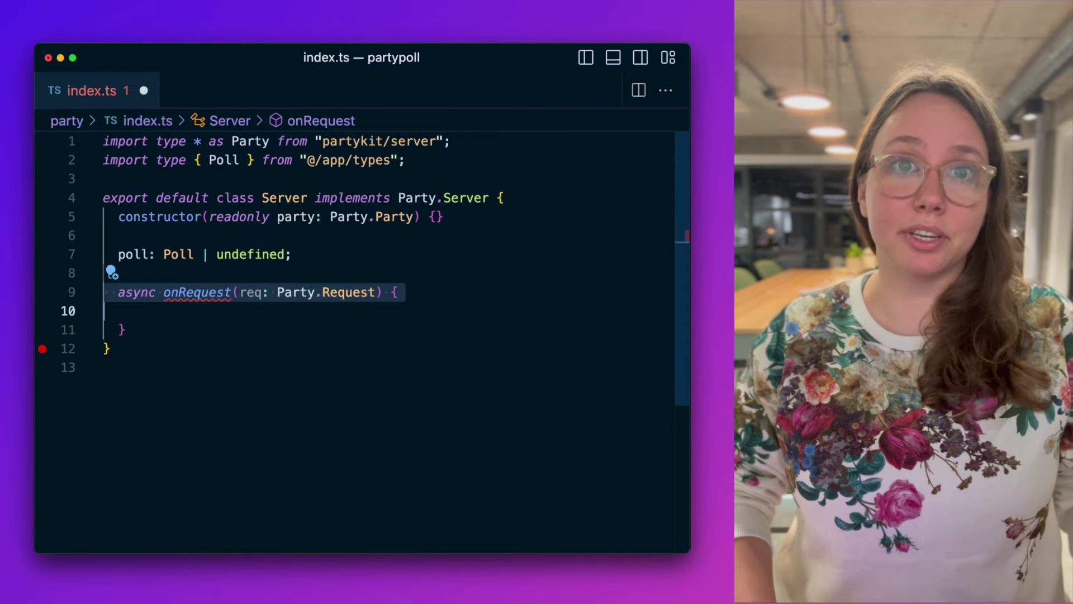
text(if (req.method === "POST") {       const poll = (await req.json()) as Poll;       this.poll = { ...poll, votes: [] };     })
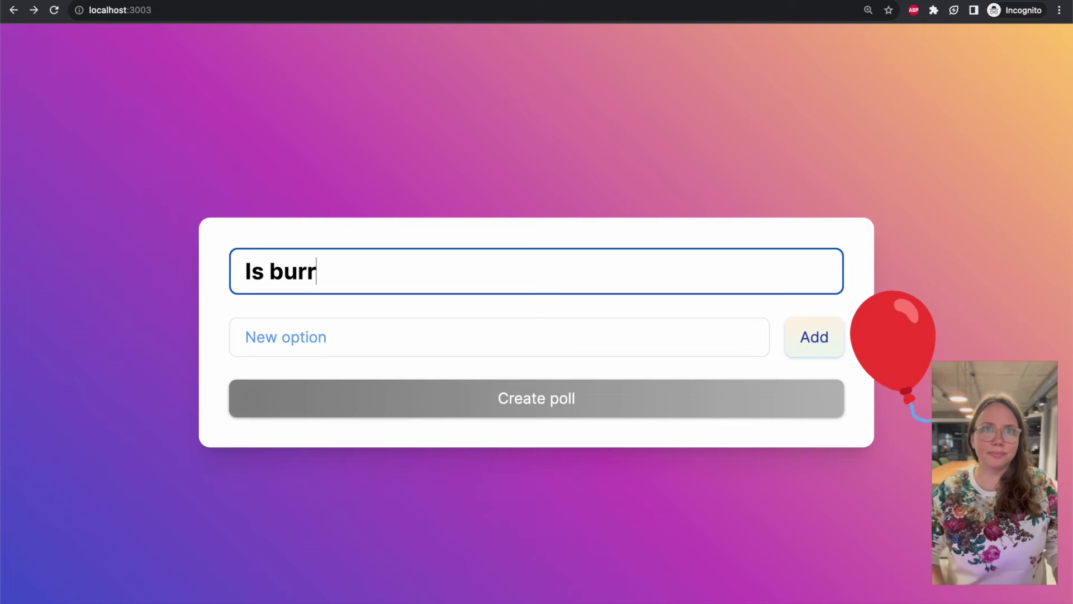
Create the Yes/No poll, note it shows only the static mock title, and return to VS Code
key(Tab)
text(Ye)
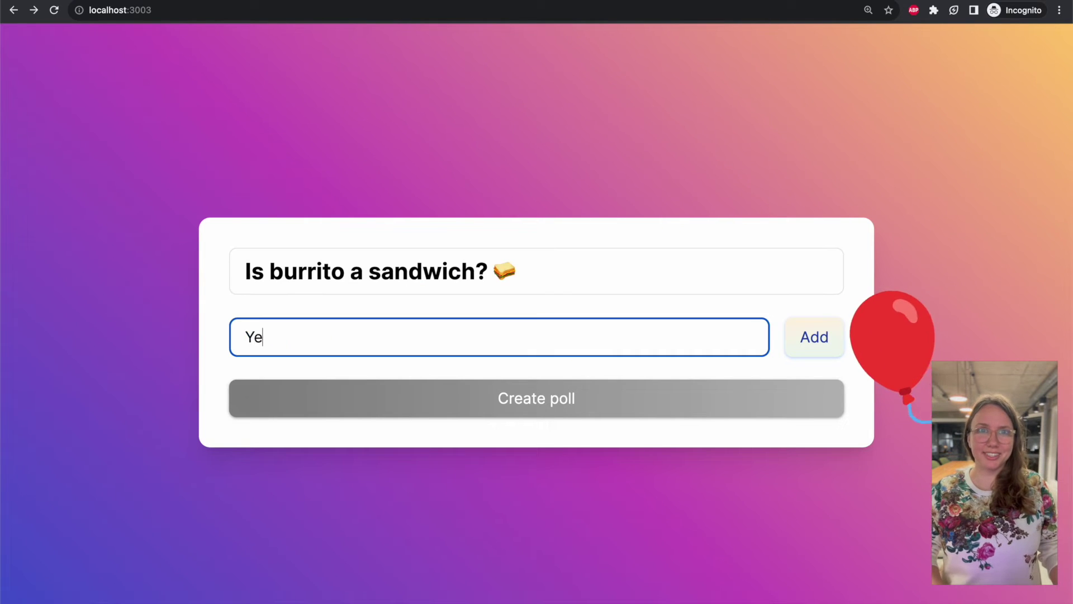
text(s)
key(Return)
text(No)
key(Return)
click(529, 462)
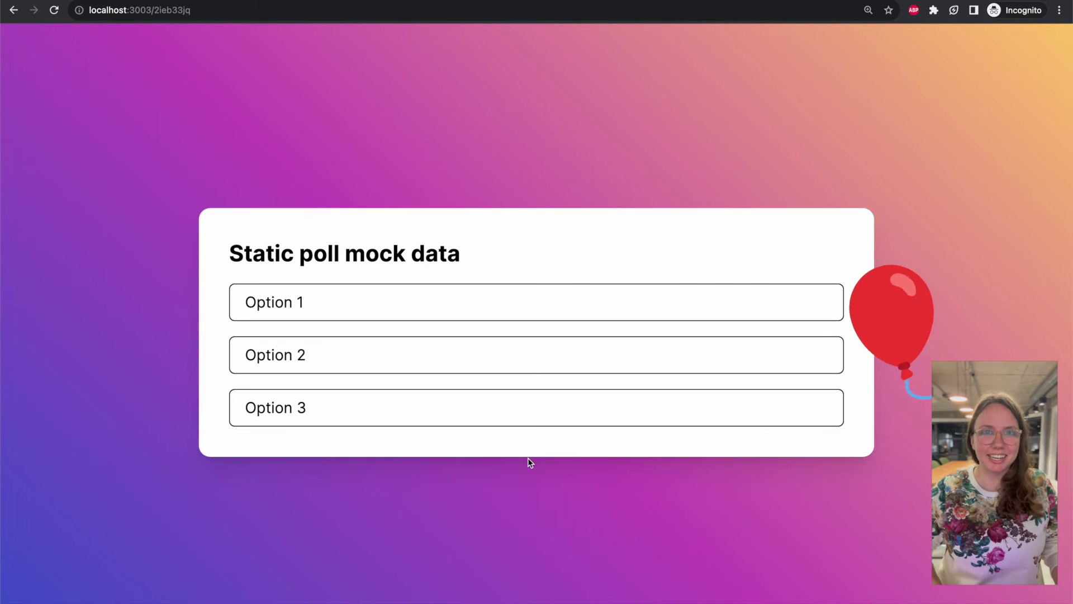
mouse_move(463, 251)
mouse_down()
mouse_move(246, 275)
mouse_move(227, 261)
mouse_up()
key(super+Tab)
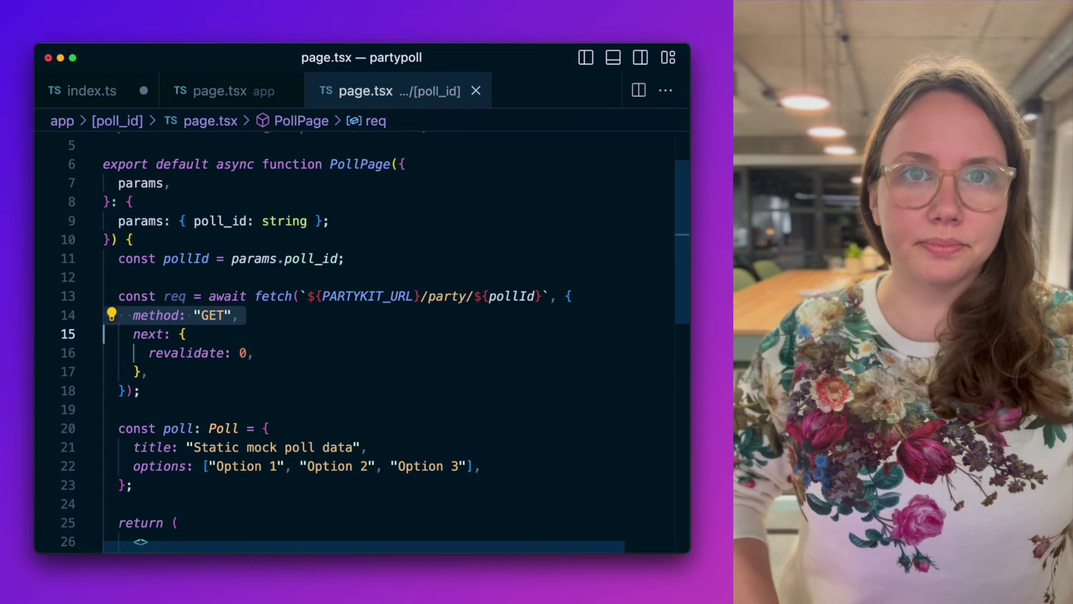
In page.tsx, highlight the revalidate: 0 option and replace the mock poll with await req.json()
key(Down)
key(shift+Down)
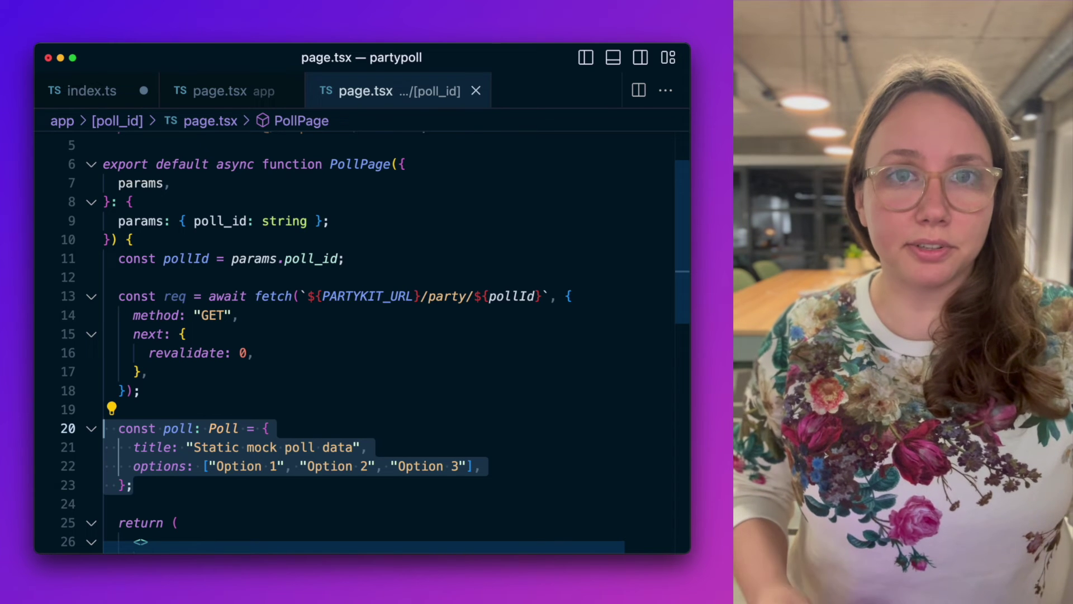
text(const poll = (await req.json()) as Poll;)
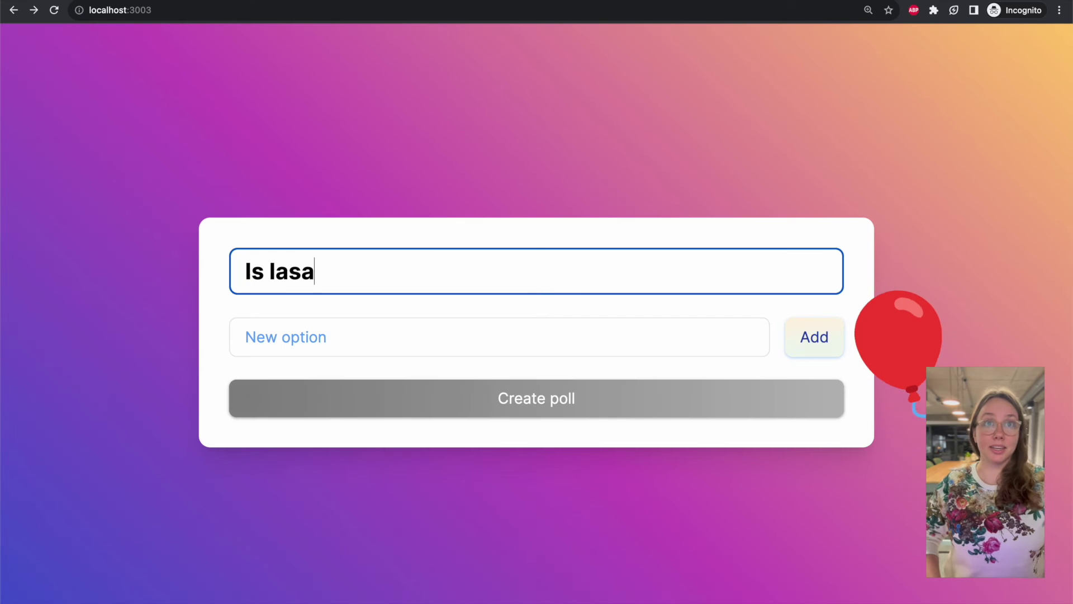
text(gna a cak)
text(Yes)
Add the No option, create the 'Is lasagna a cake?' poll, and try voting Yes
key(Return)
text(No)
key(Return)
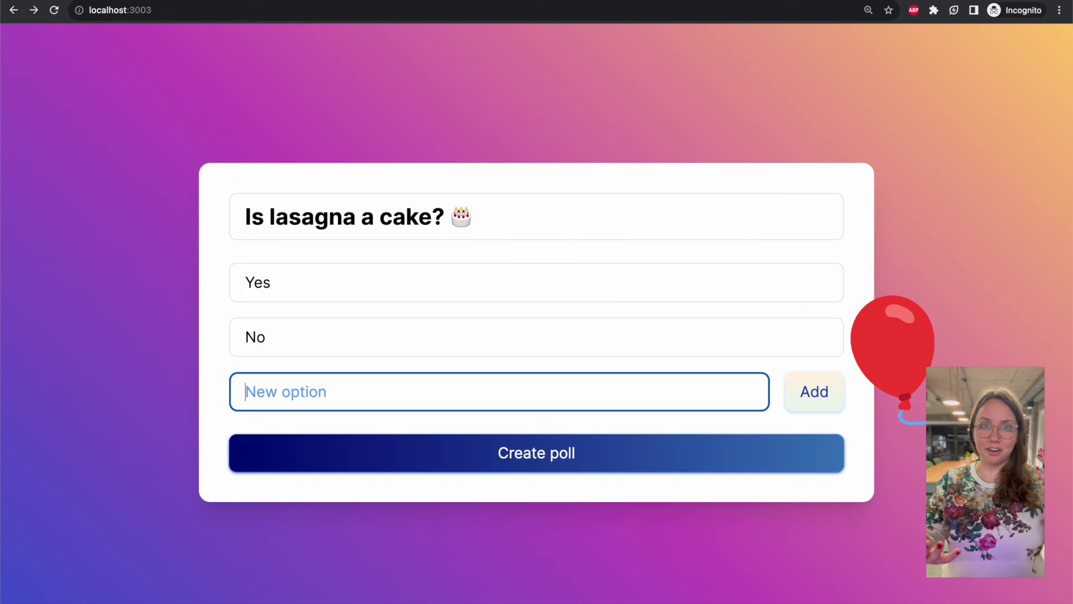
click(479, 450)
click(361, 325)
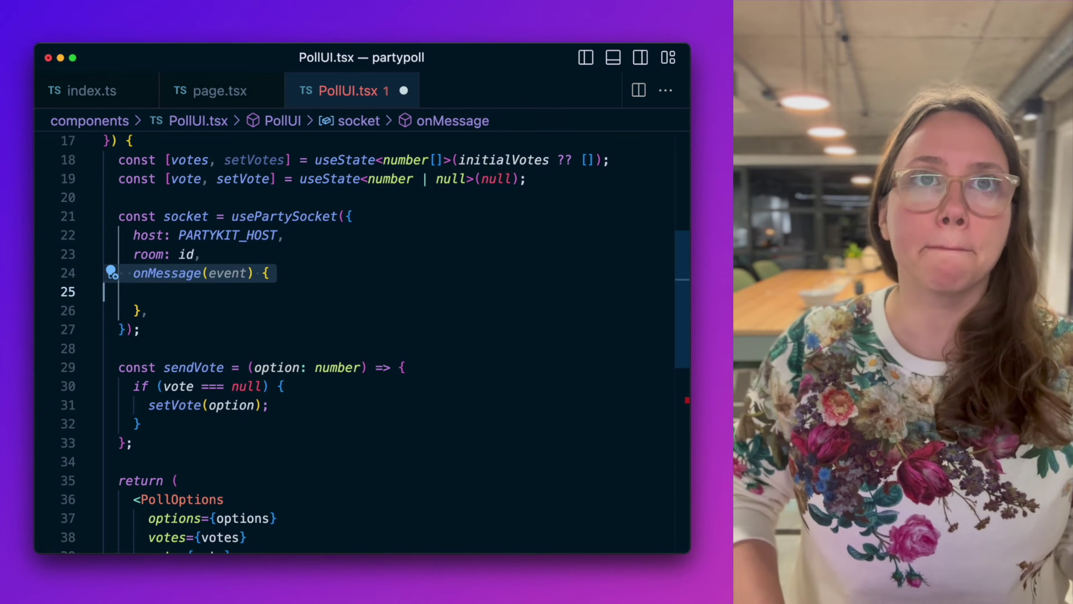
Fill onMessage with JSON.parse and setVotes, and add socket.send of the vote in sendVote
text(const message = JSON.parse(event.data) as Poll;       if (message.votes) {         setVotes(message.votes);       })
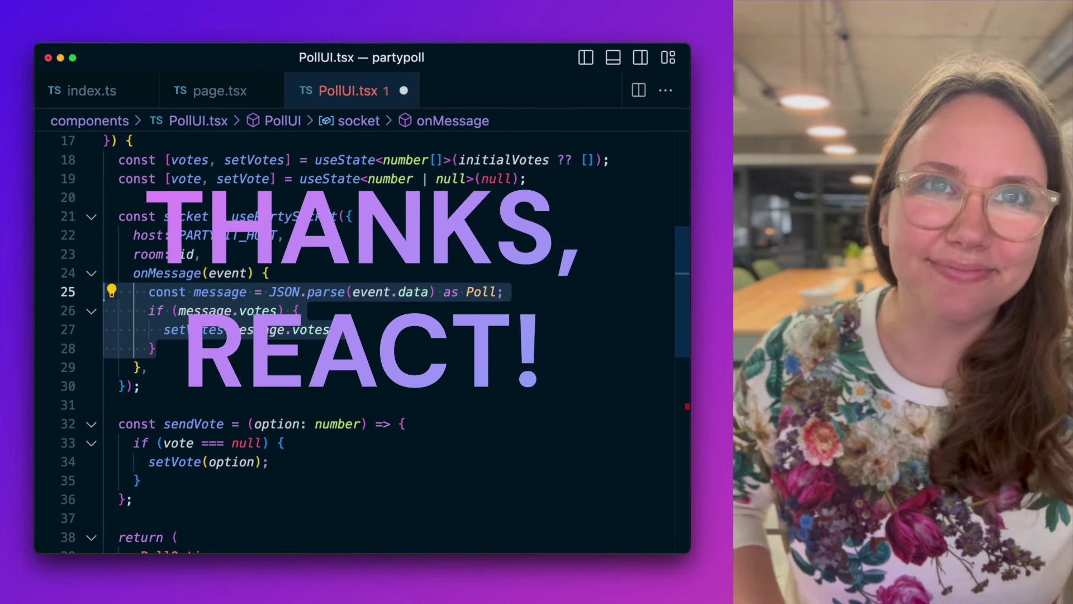
text(socket.send(JSON.stringify({ type: "vote", option }));)
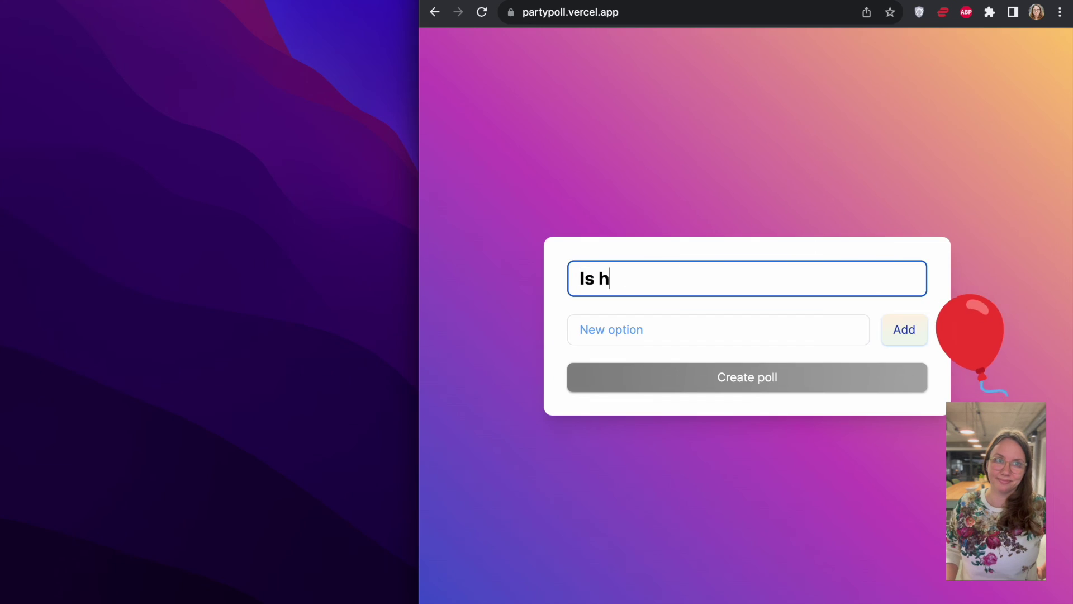
text(otdog a taco? 🌭)
Deploy the party server with npx partykit deploy, then begin entering the 'Is hotdog a taco?' poll
key(Tab)
text(Y)
Add No., create the hotdog poll, and vote Yes! and No. from two windows
key(Return)
text(No.)
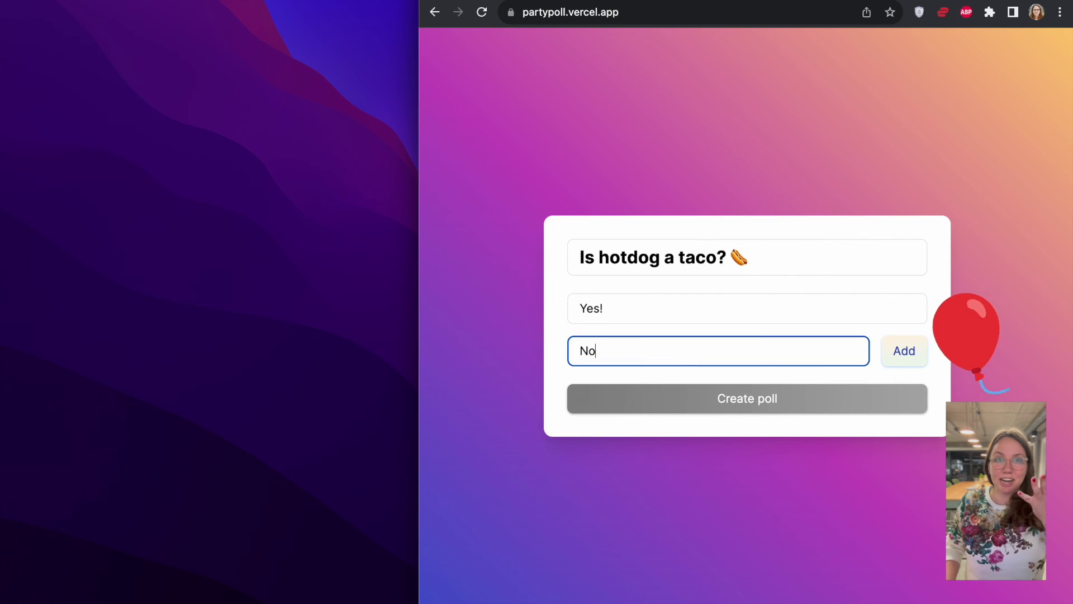
key(Return)
click(797, 427)
click(735, 333)
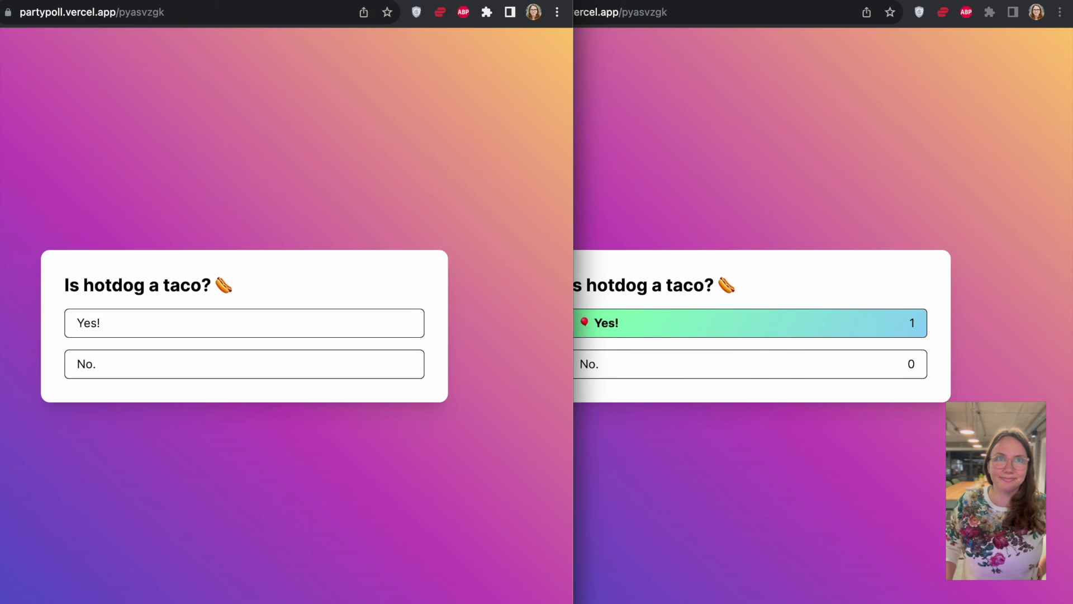
click(240, 369)
click(252, 336)
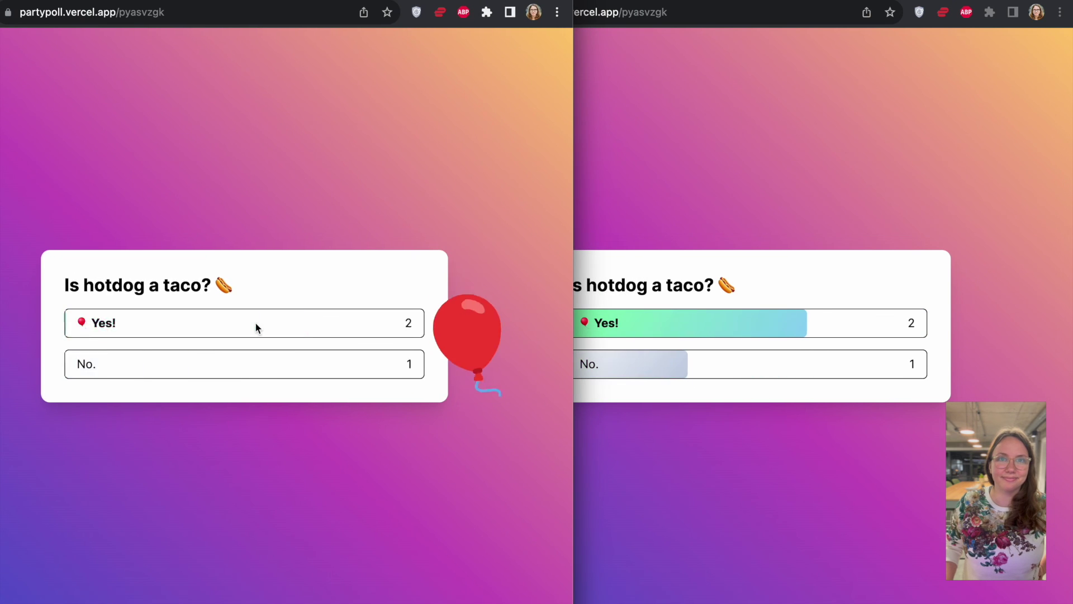